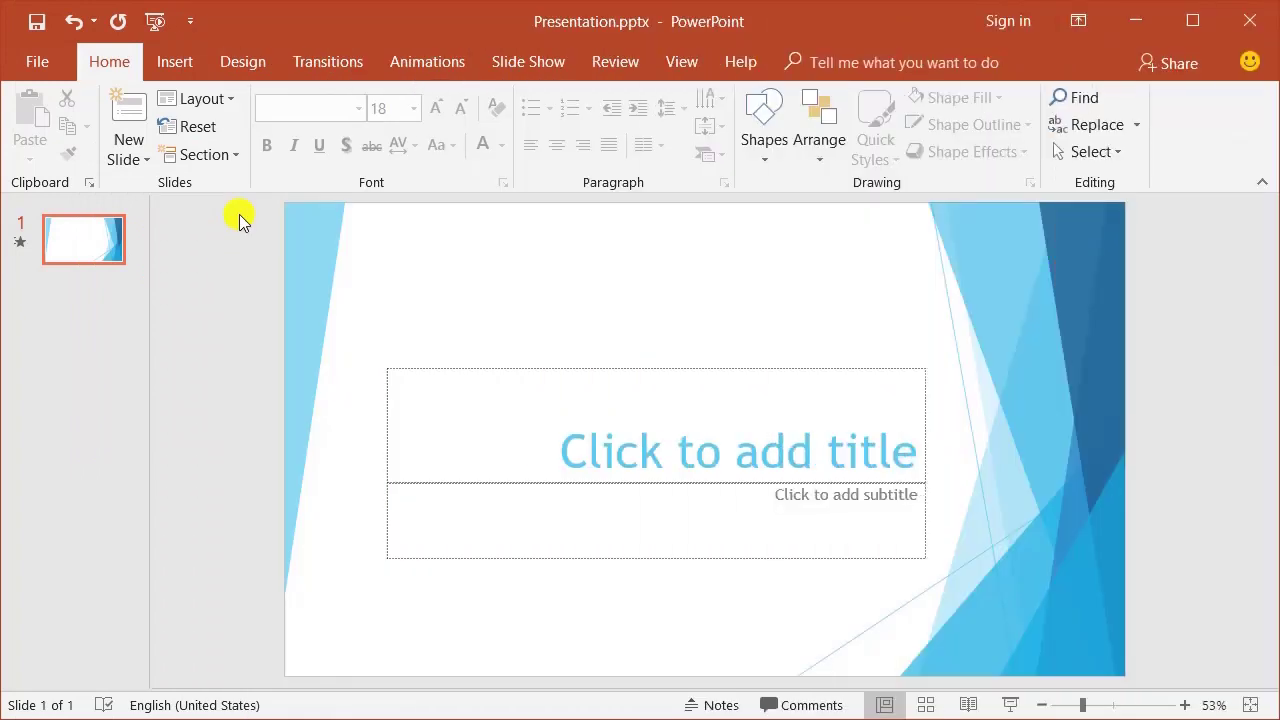
- Give the title slide the Flash transition, then replace it with Cut
left_click(318, 65)
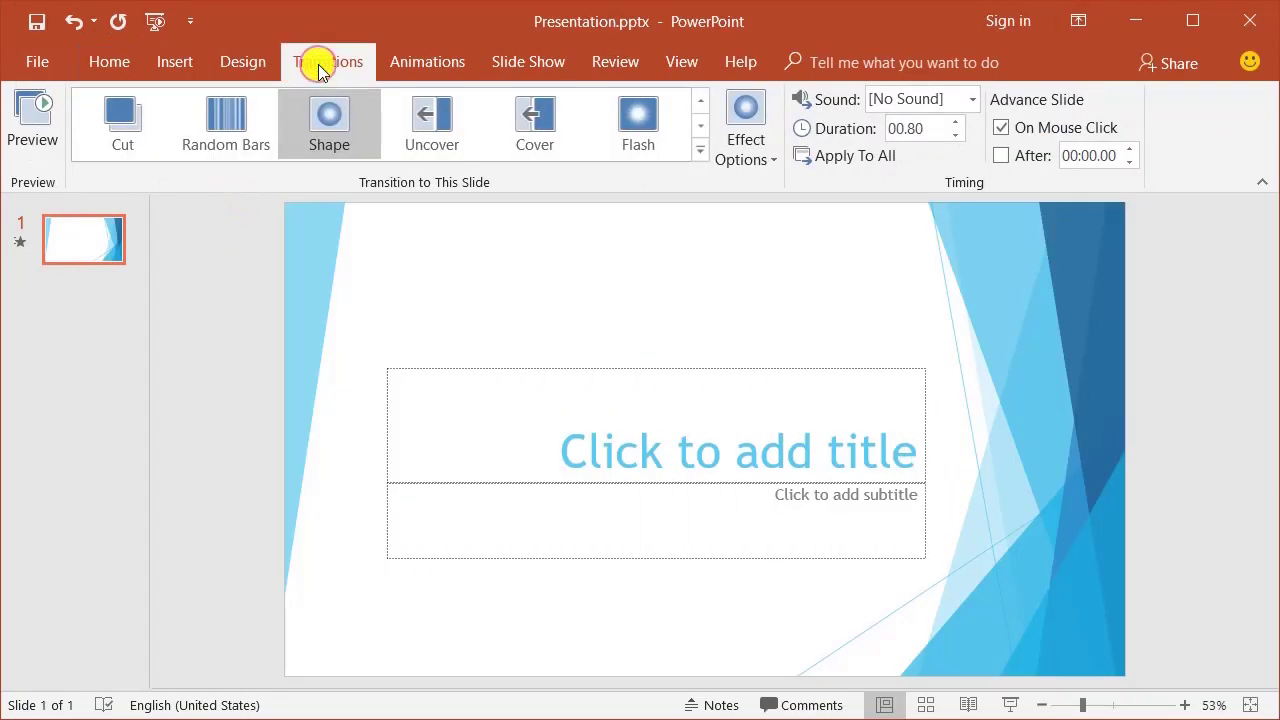
left_click(700, 150)
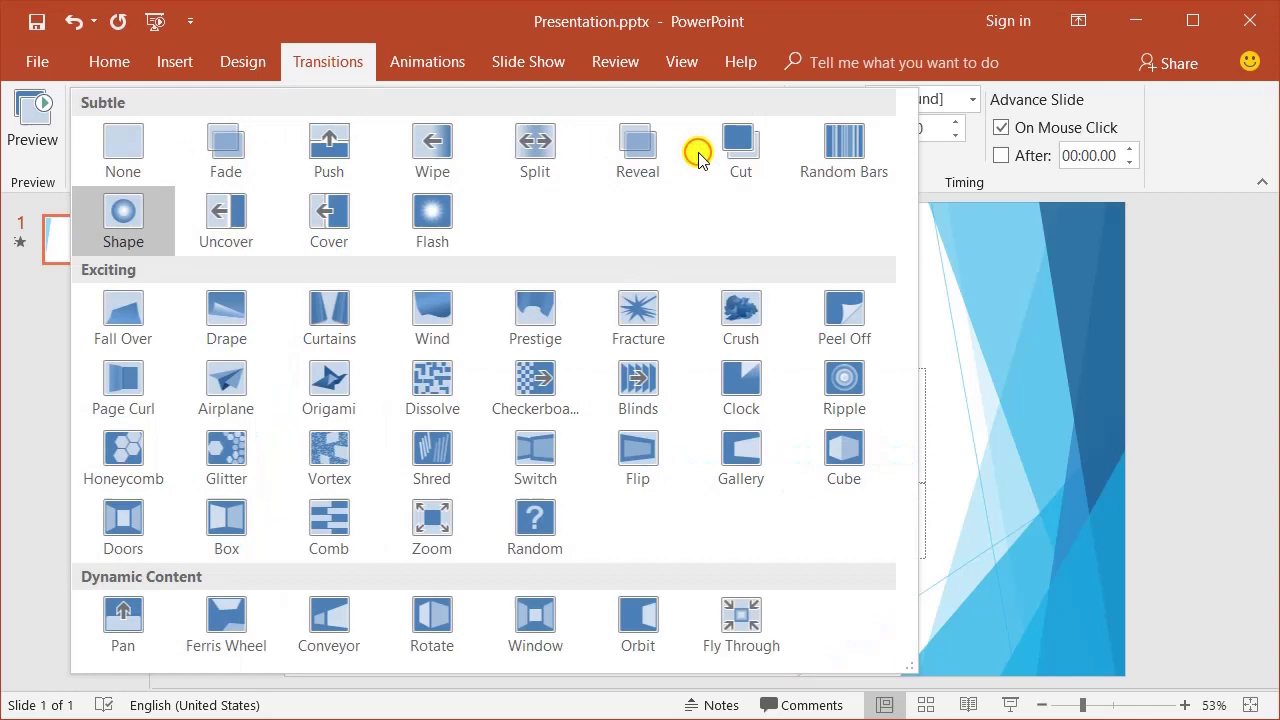
left_click(432, 210)
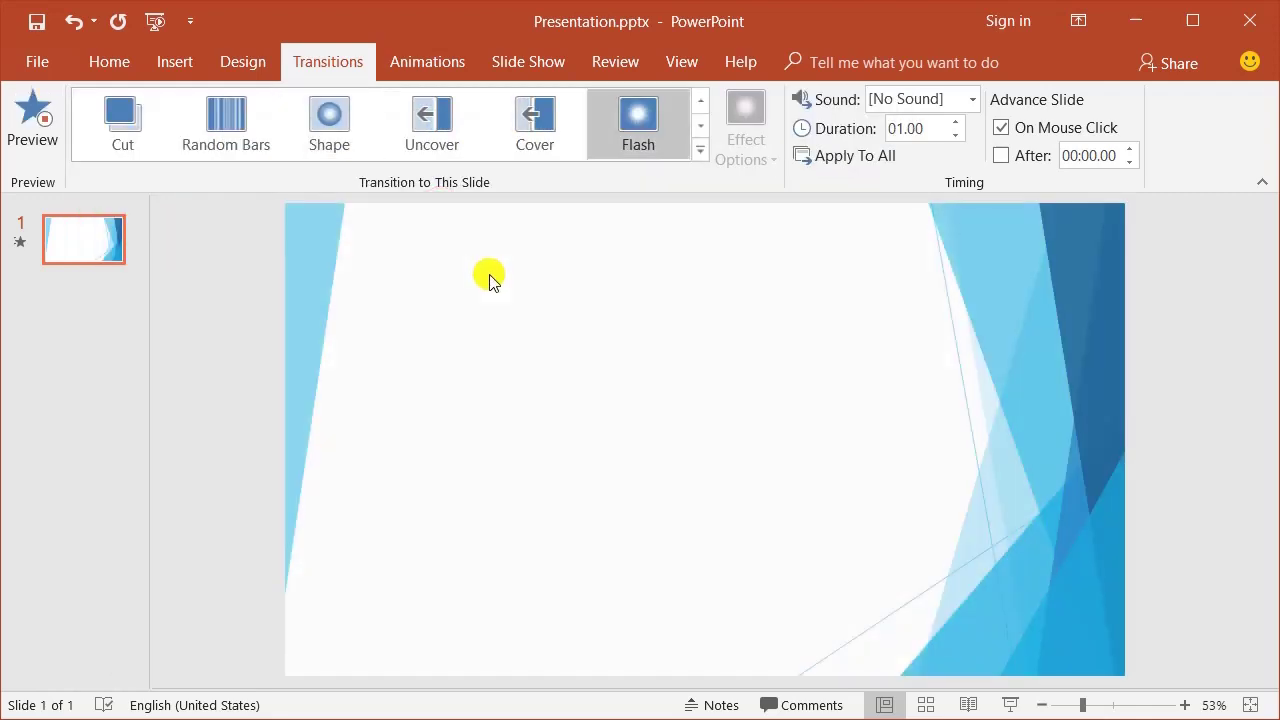
left_click(700, 150)
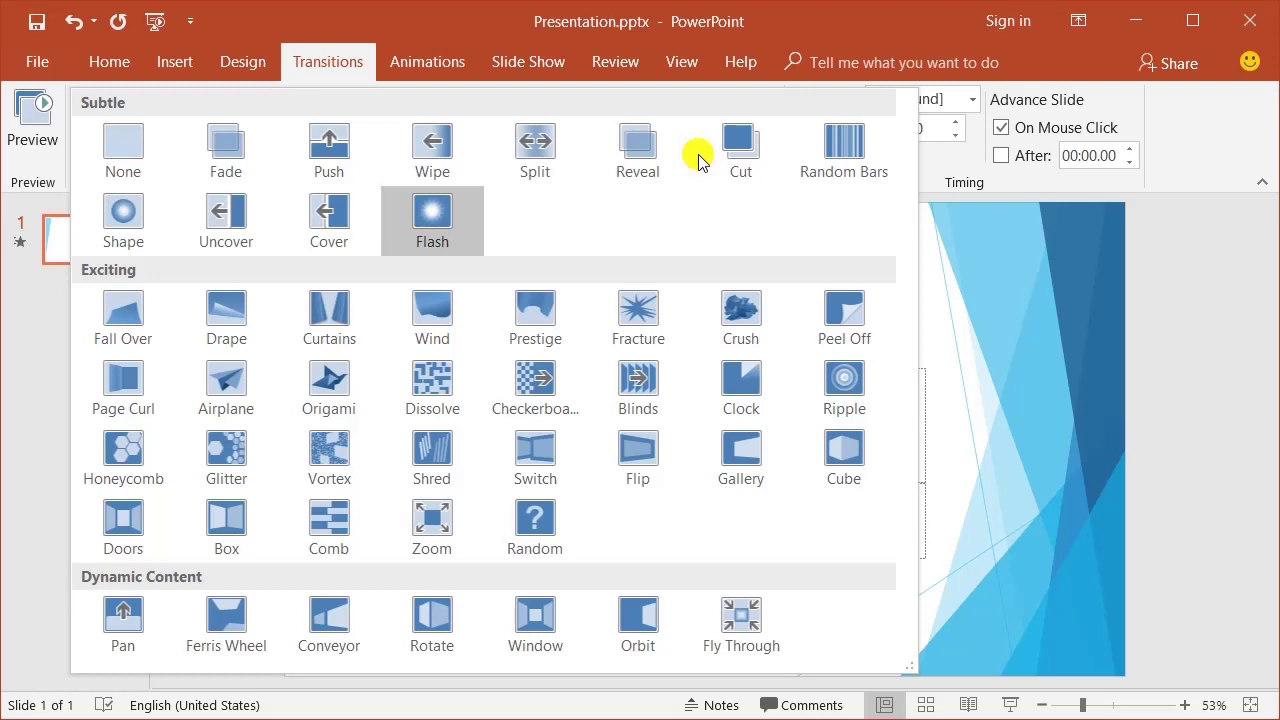
left_click(700, 160)
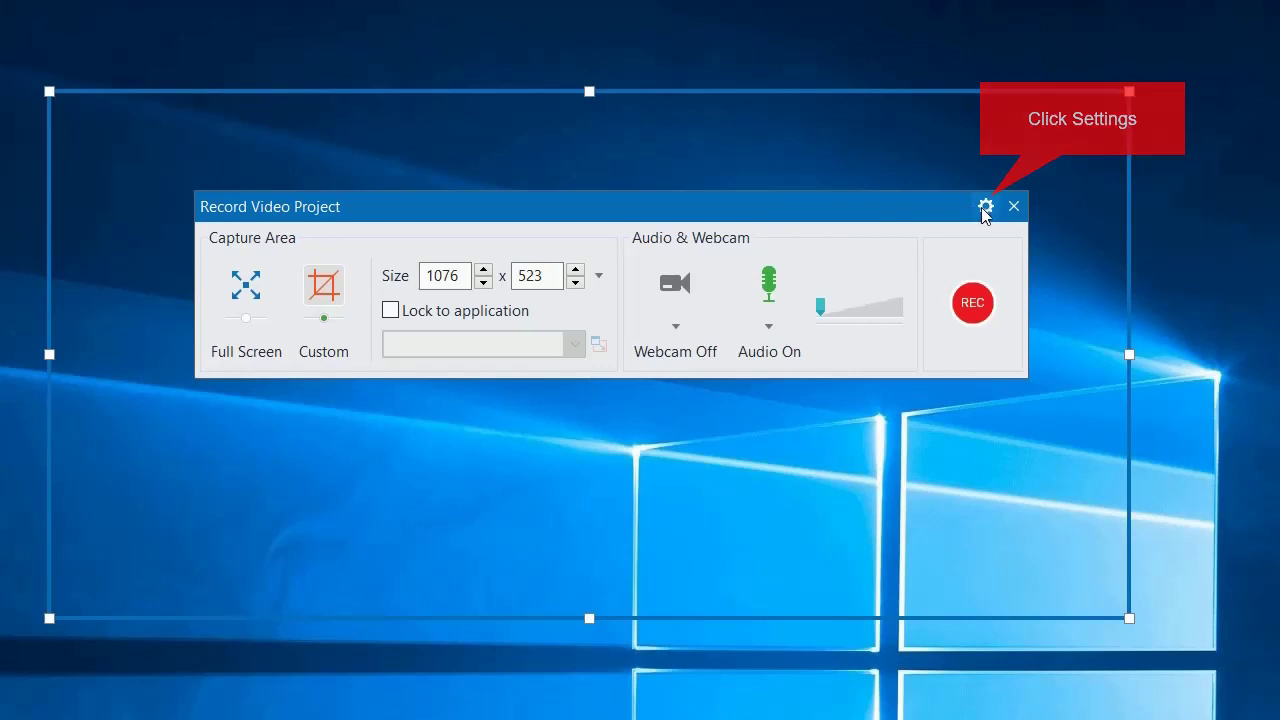
- In Recording Settings' Cursor tab, keep Record Mouse Cursor and Make Cursor Editable checked, and save
left_click(985, 208)
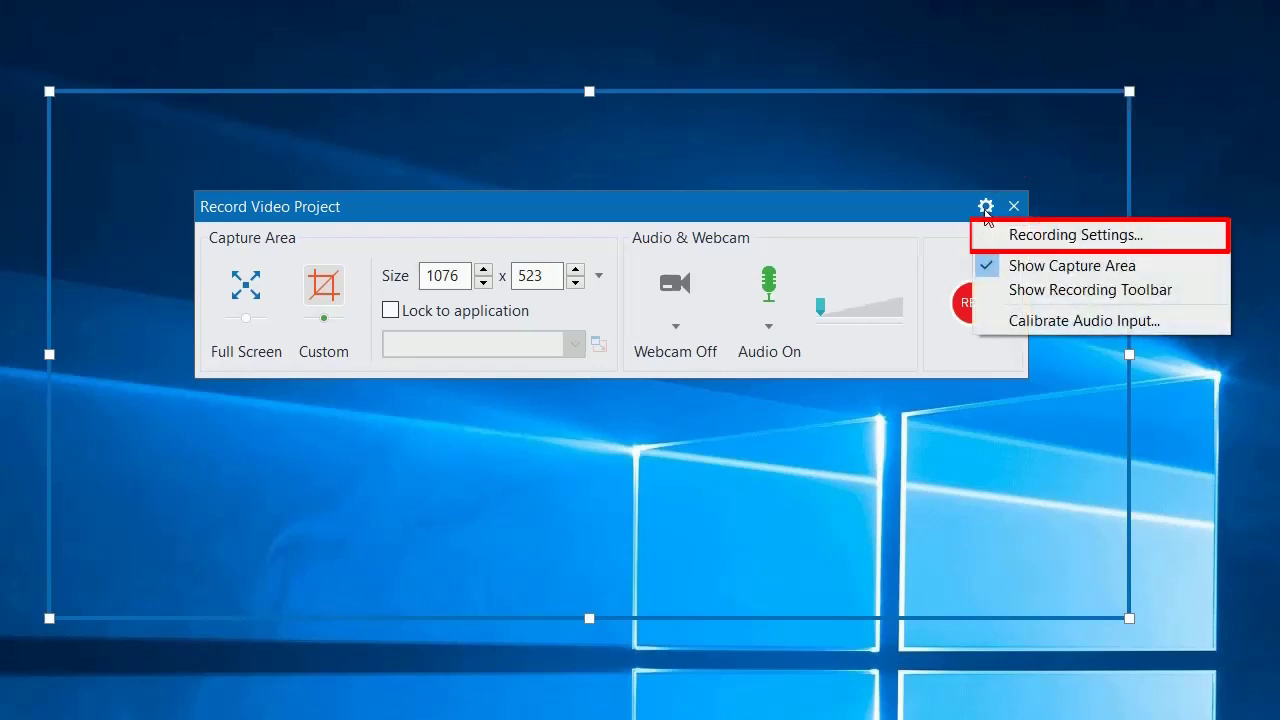
left_click(1006, 241)
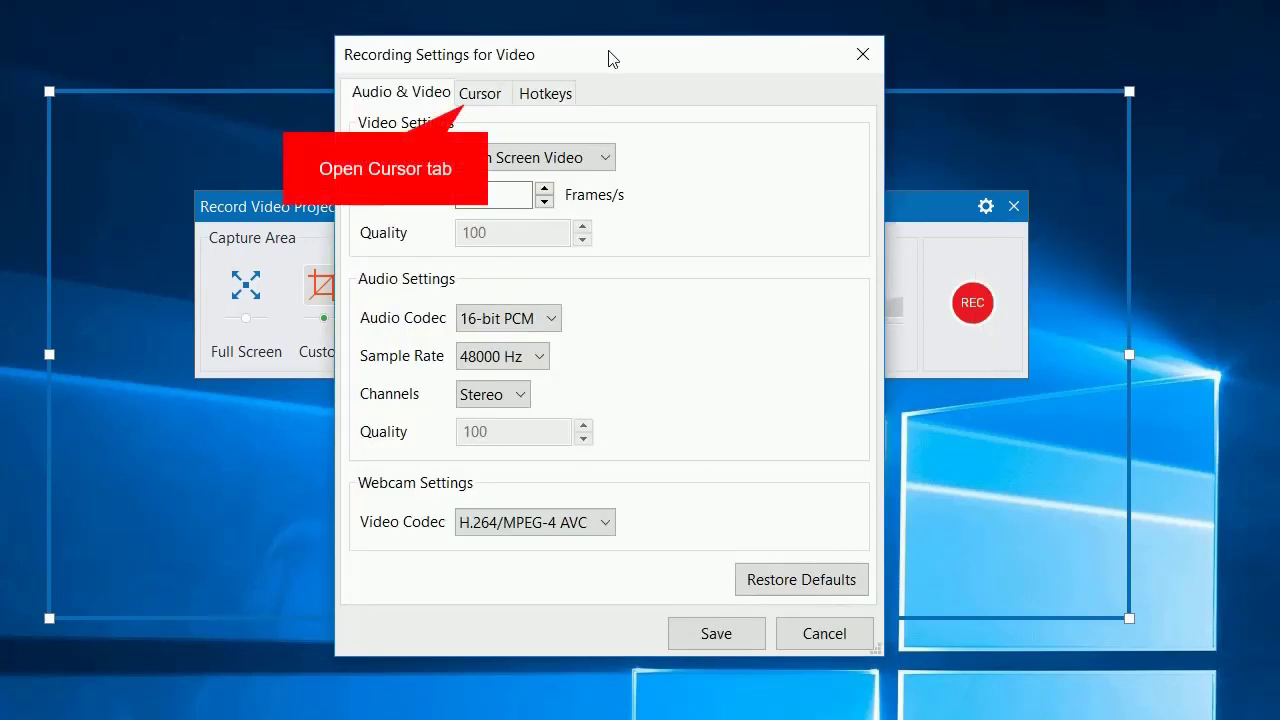
left_click(493, 97)
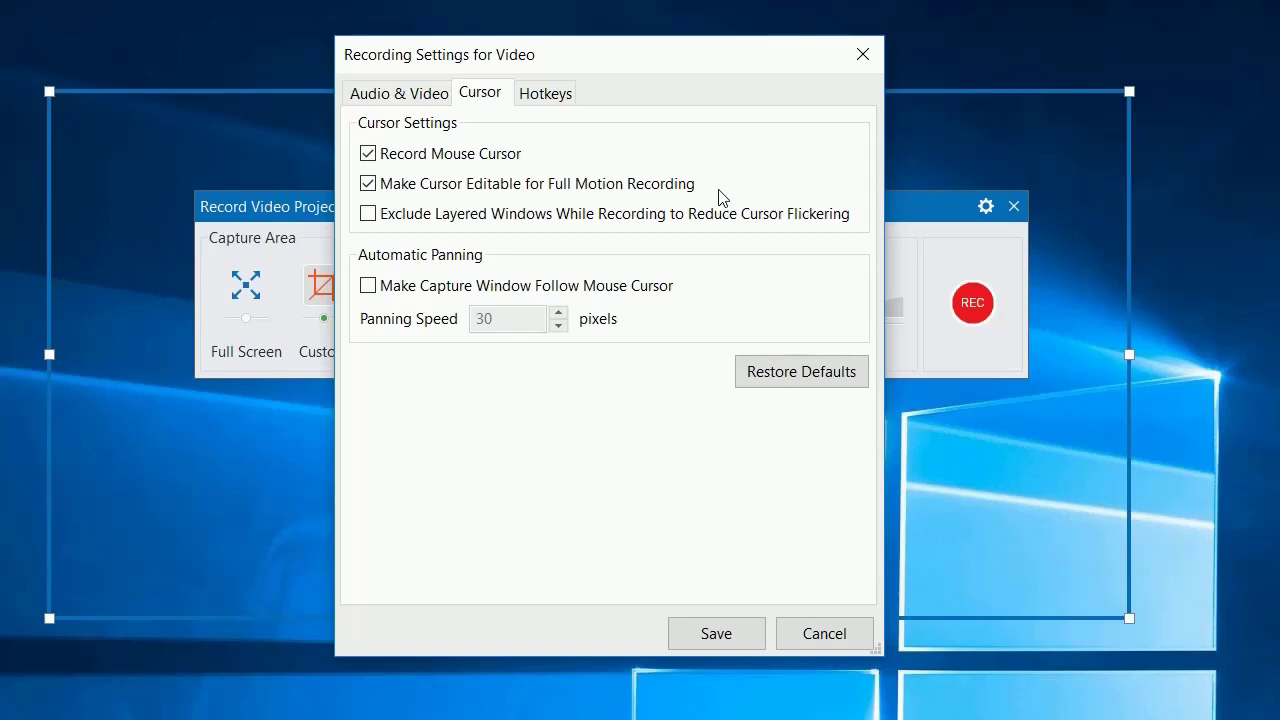
left_click(710, 633)
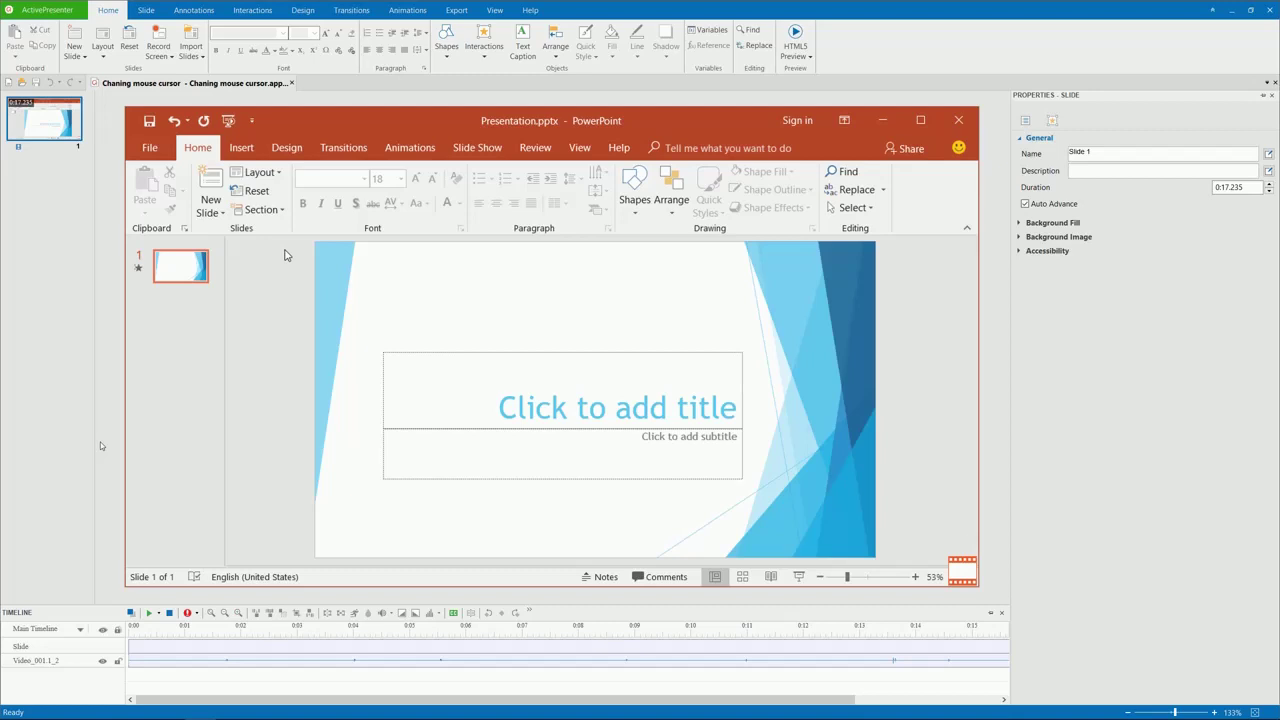
- Preview the recorded clip, stop it, and select the video to show its properties
left_click(151, 614)
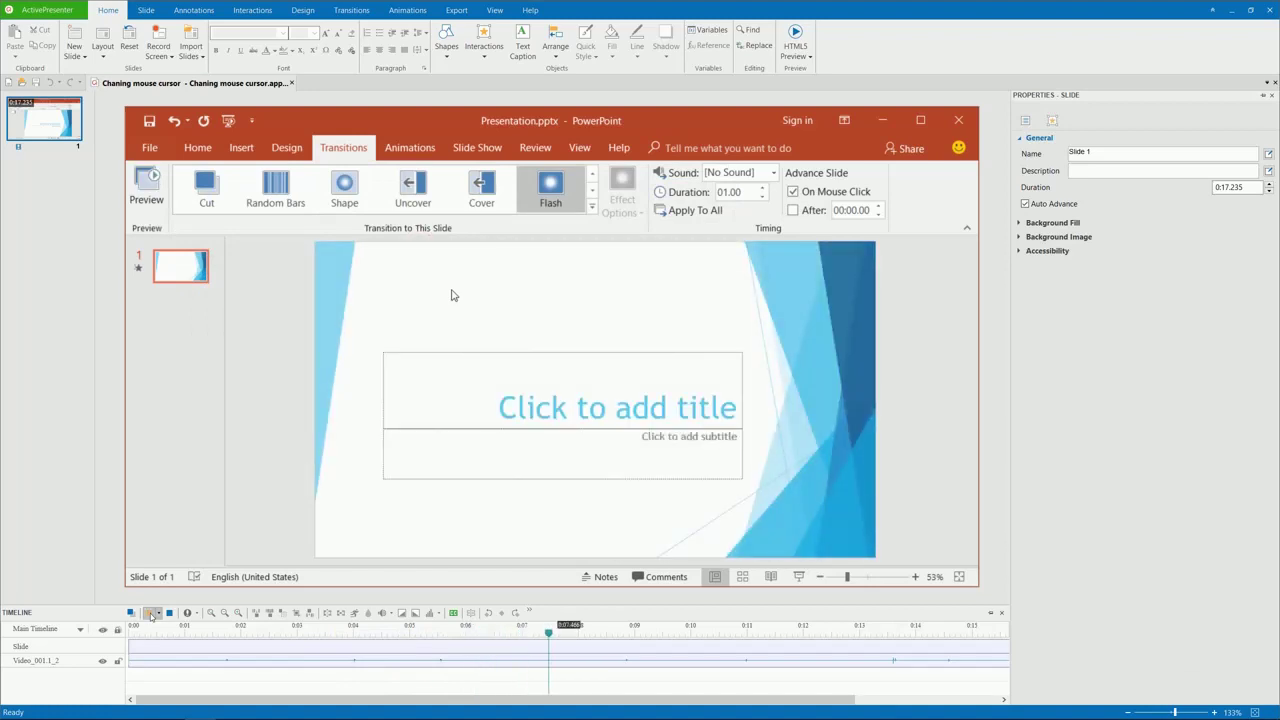
left_click(150, 613)
left_click(432, 510)
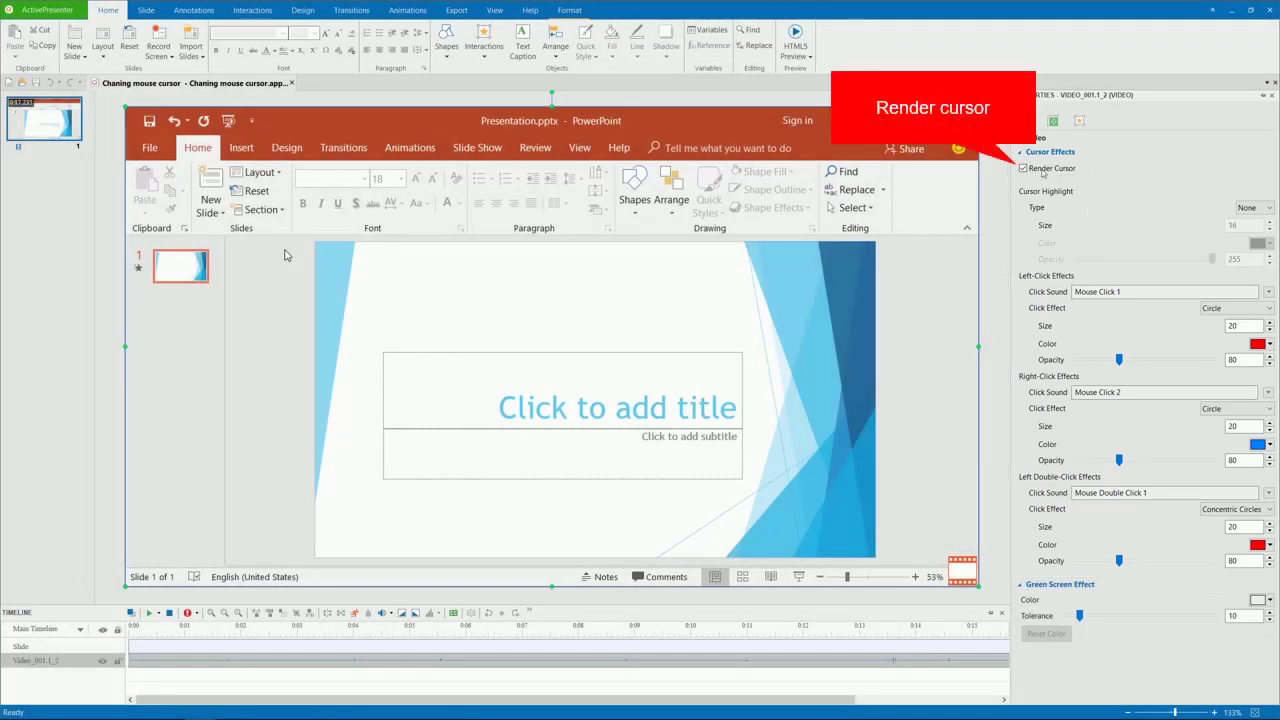
- Toggle Render Cursor off and back on so the cursor stays rendered
left_click(1022, 170)
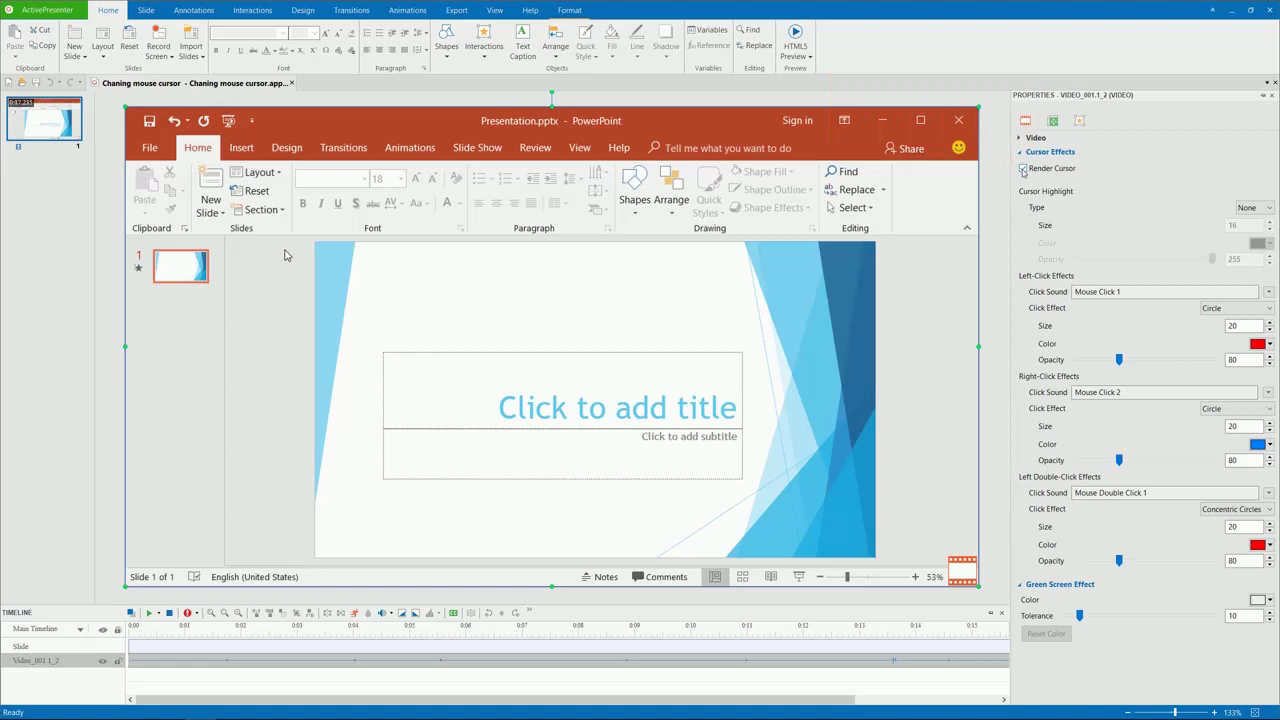
left_click(1022, 170)
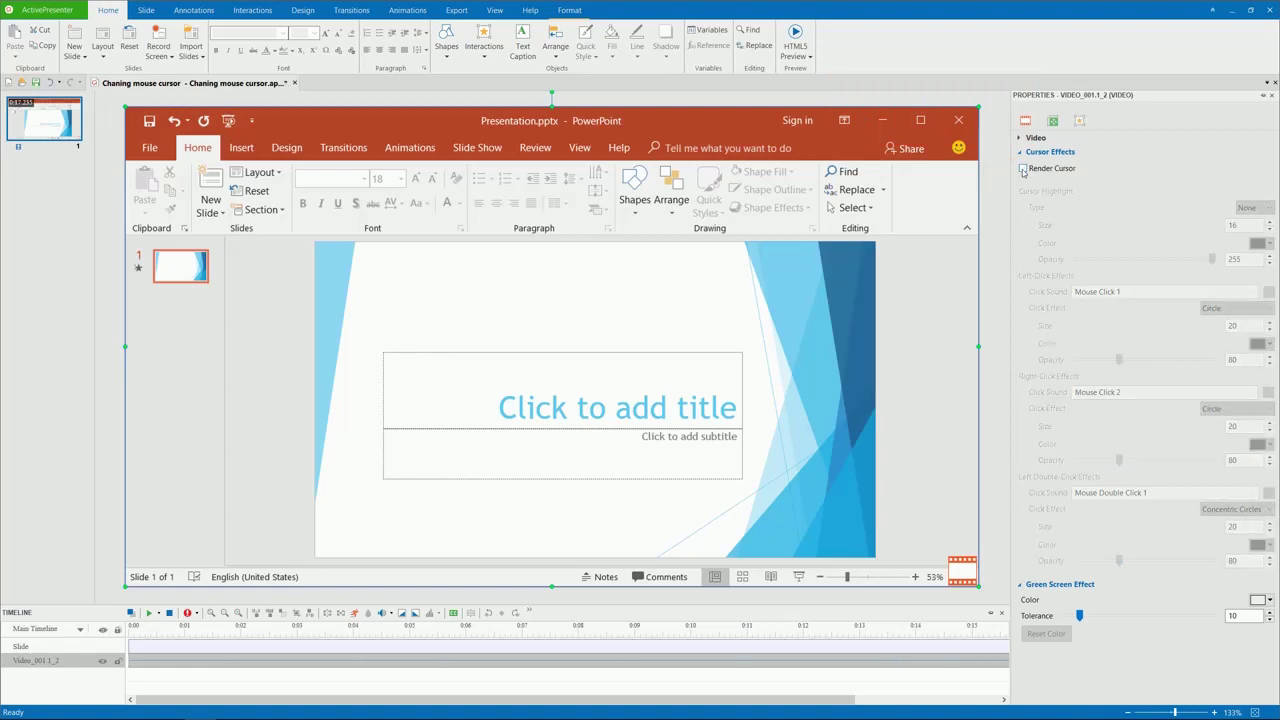
left_click(1022, 170)
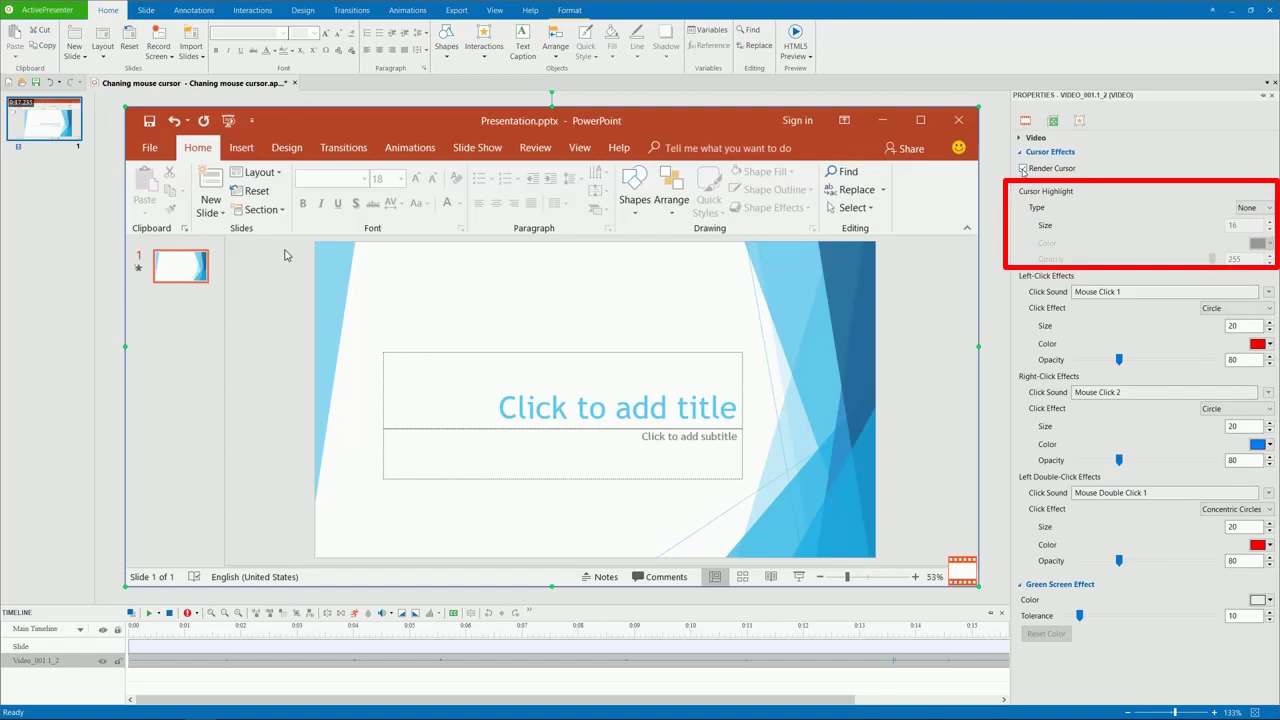
- Set the cursor highlight to a green Circle at opacity 217
left_click(1250, 207)
left_click(1247, 230)
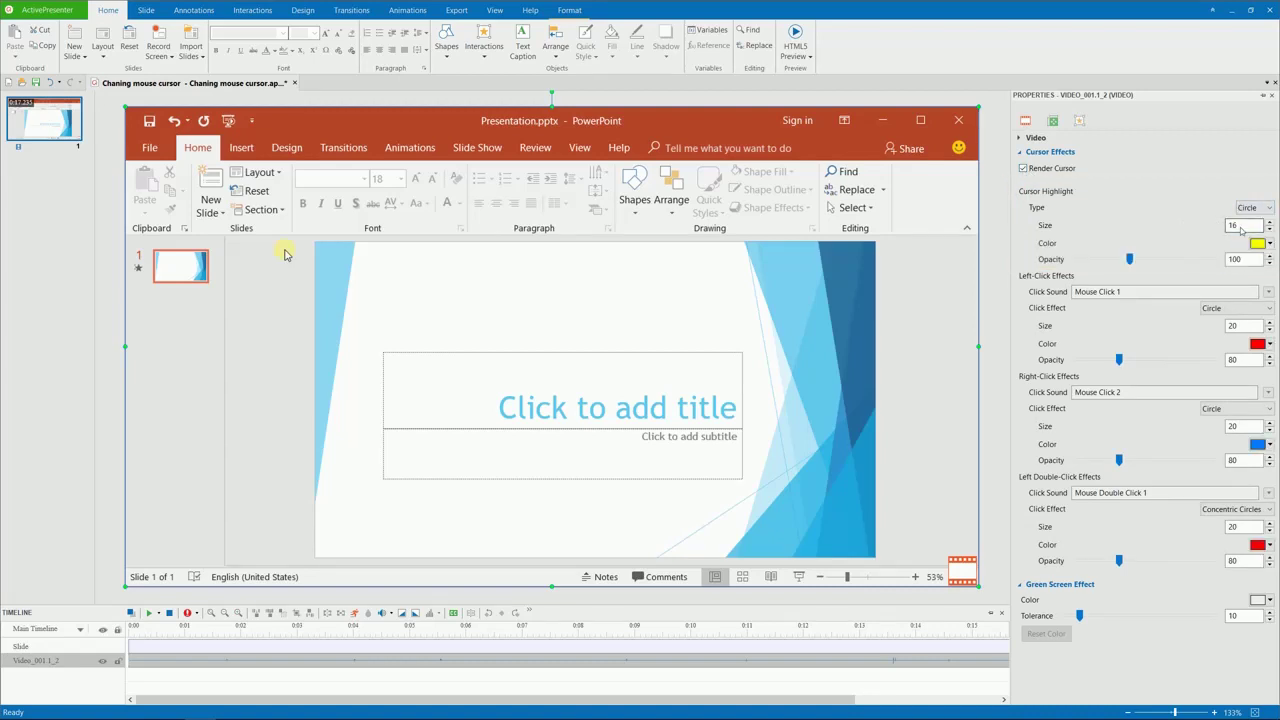
left_click(1270, 244)
left_click(1213, 344)
left_click_drag(1148, 264, 1200, 258)
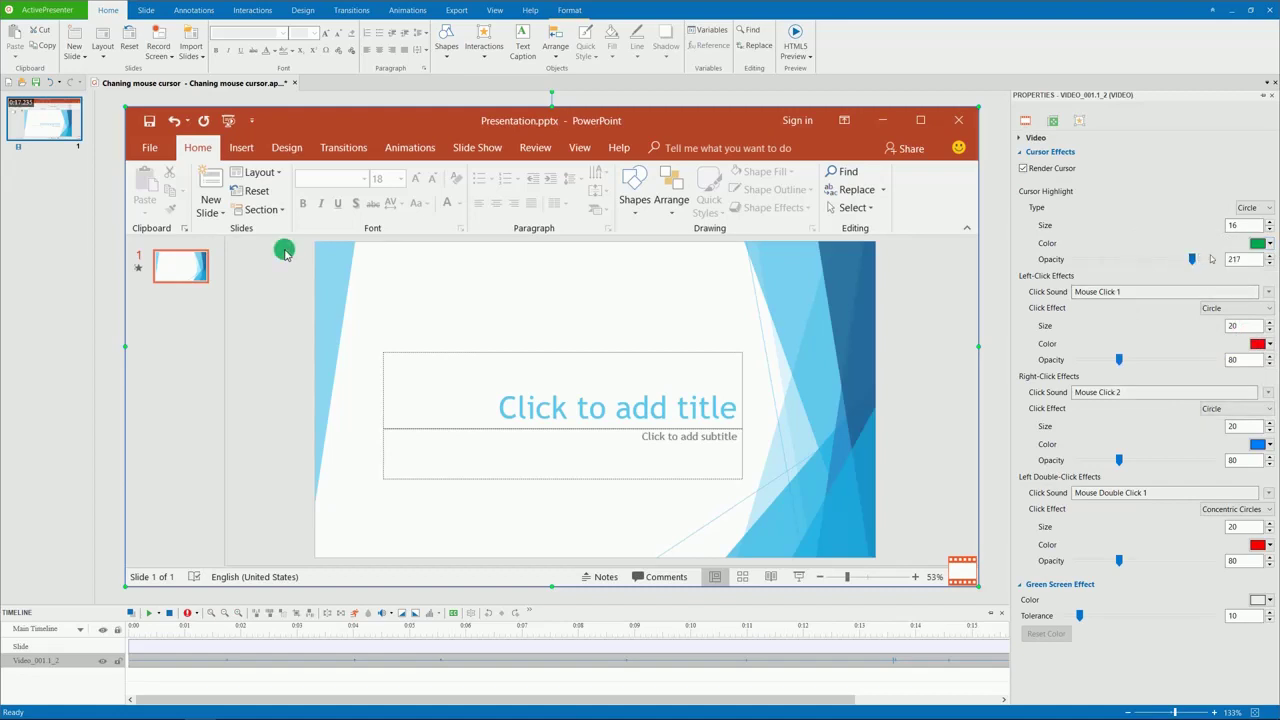
- Turn the cursor highlight off briefly, then restore the Circle highlight
left_click(1254, 207)
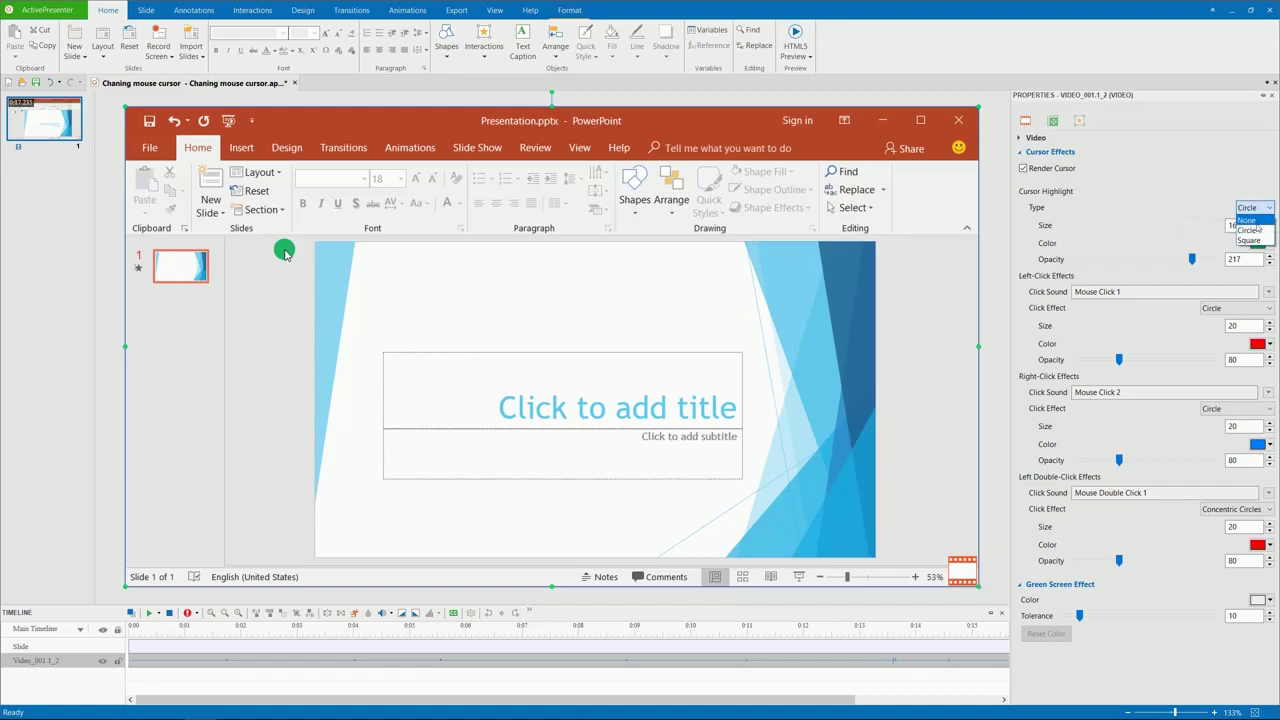
left_click(1250, 220)
left_click(1256, 207)
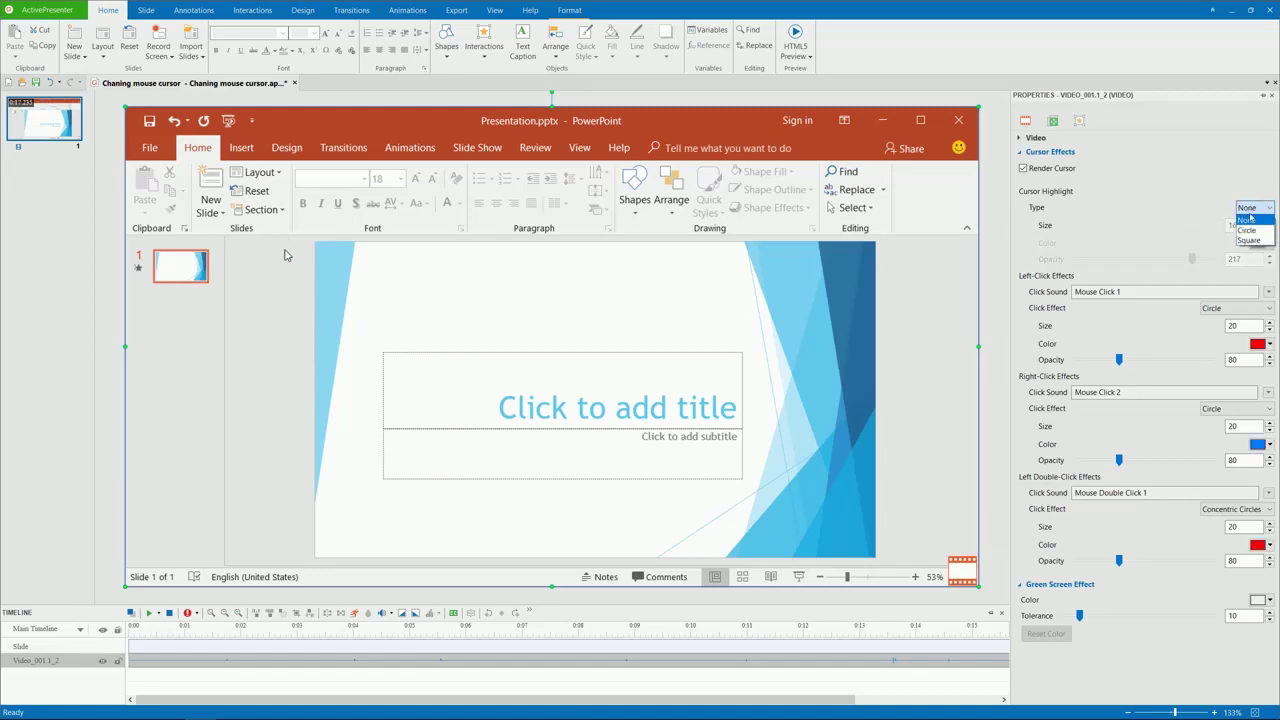
left_click(1250, 231)
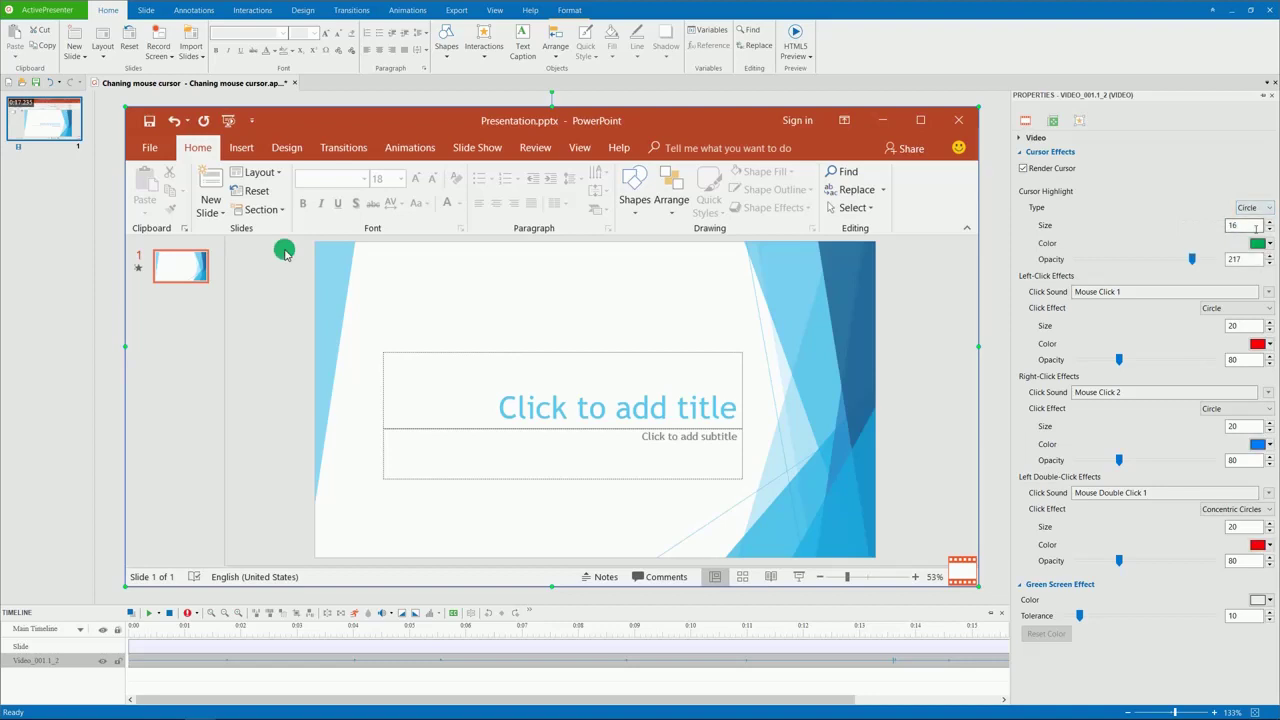
- Keep the Mouse Click 1 sound and make left clicks yellow Concentric Circles at opacity 124
left_click(1268, 292)
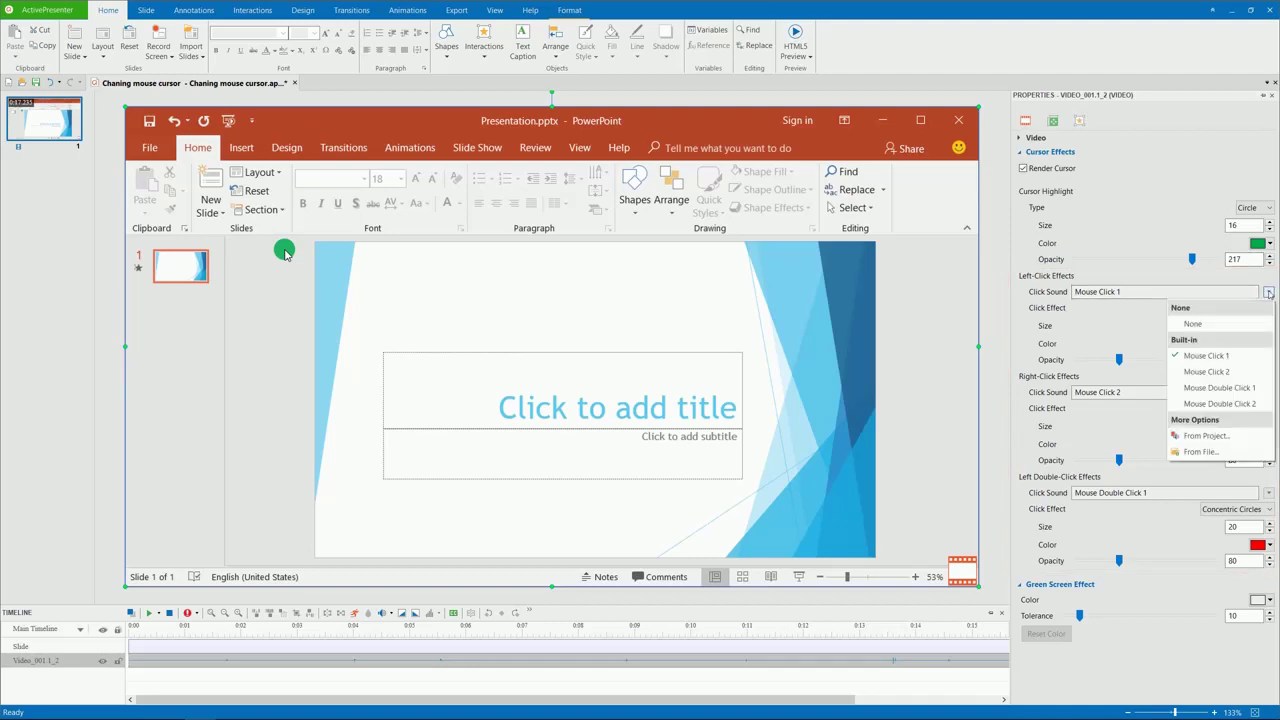
left_click(1268, 292)
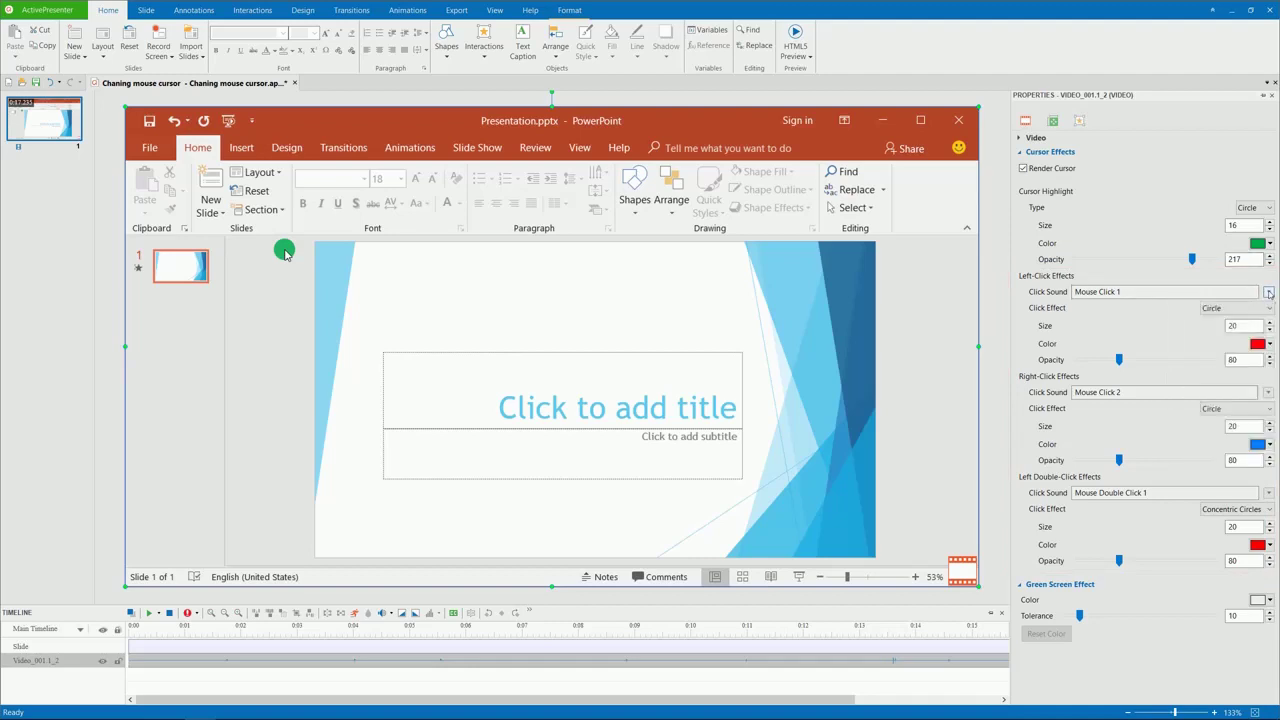
left_click(1268, 311)
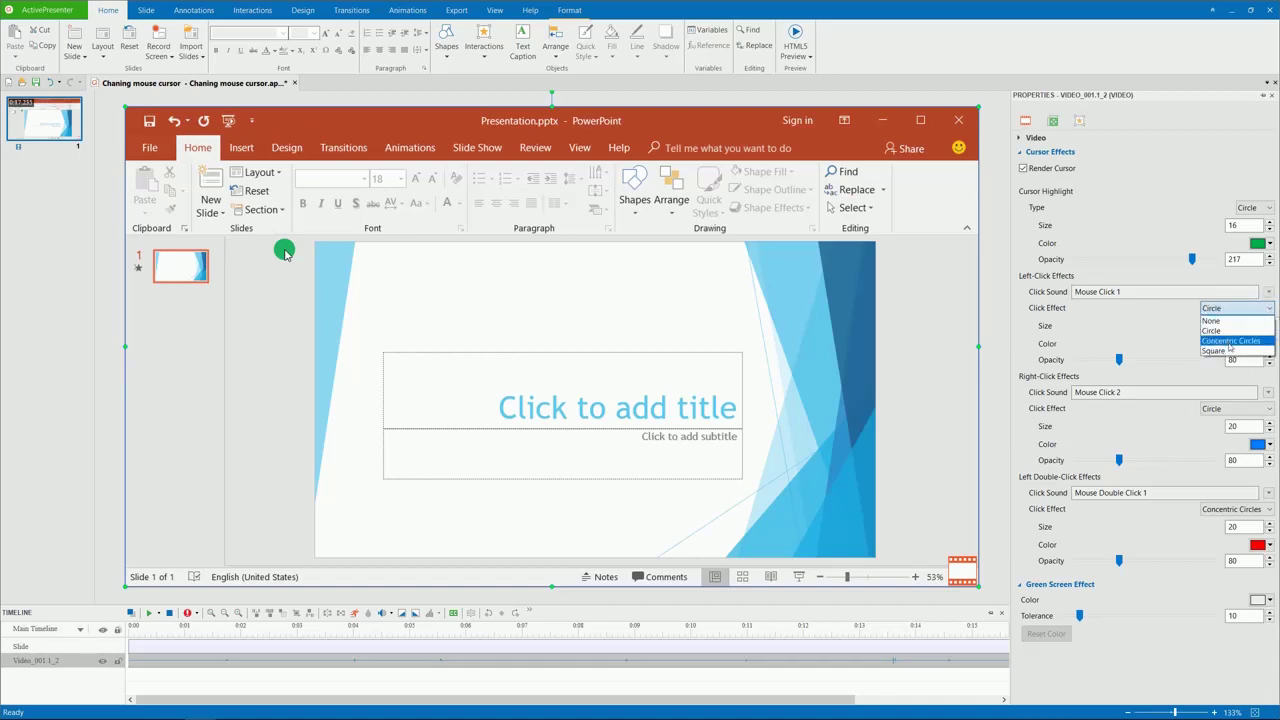
left_click(1234, 341)
left_click(1270, 344)
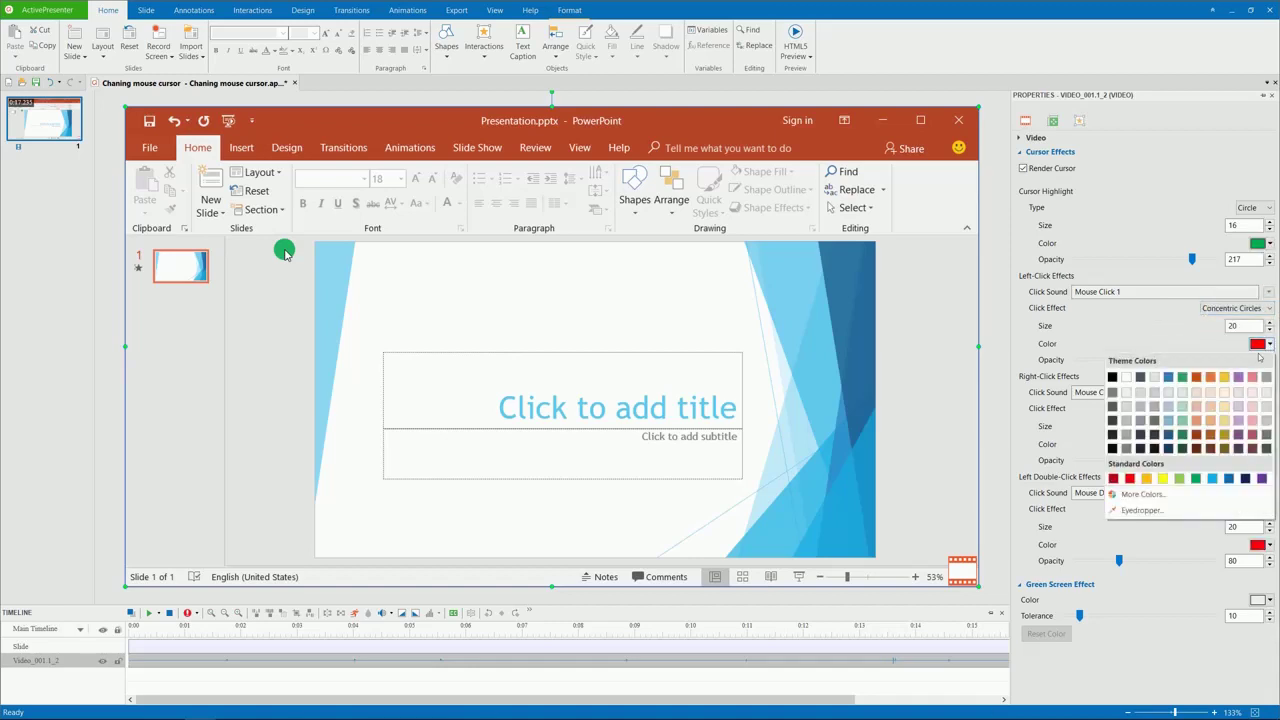
left_click(1163, 478)
left_click_drag(1120, 361, 1143, 362)
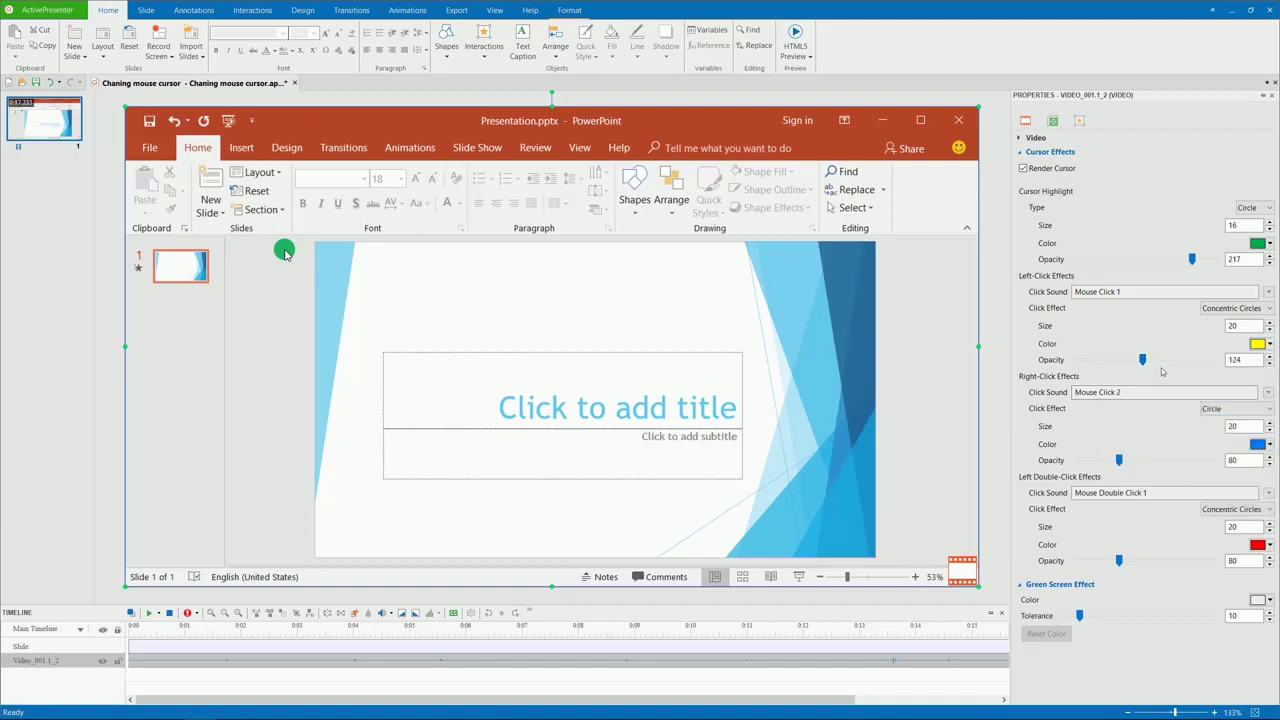
- Reconfirm Concentric Circles as the left-click effect and deselect the video clip
left_click(1212, 309)
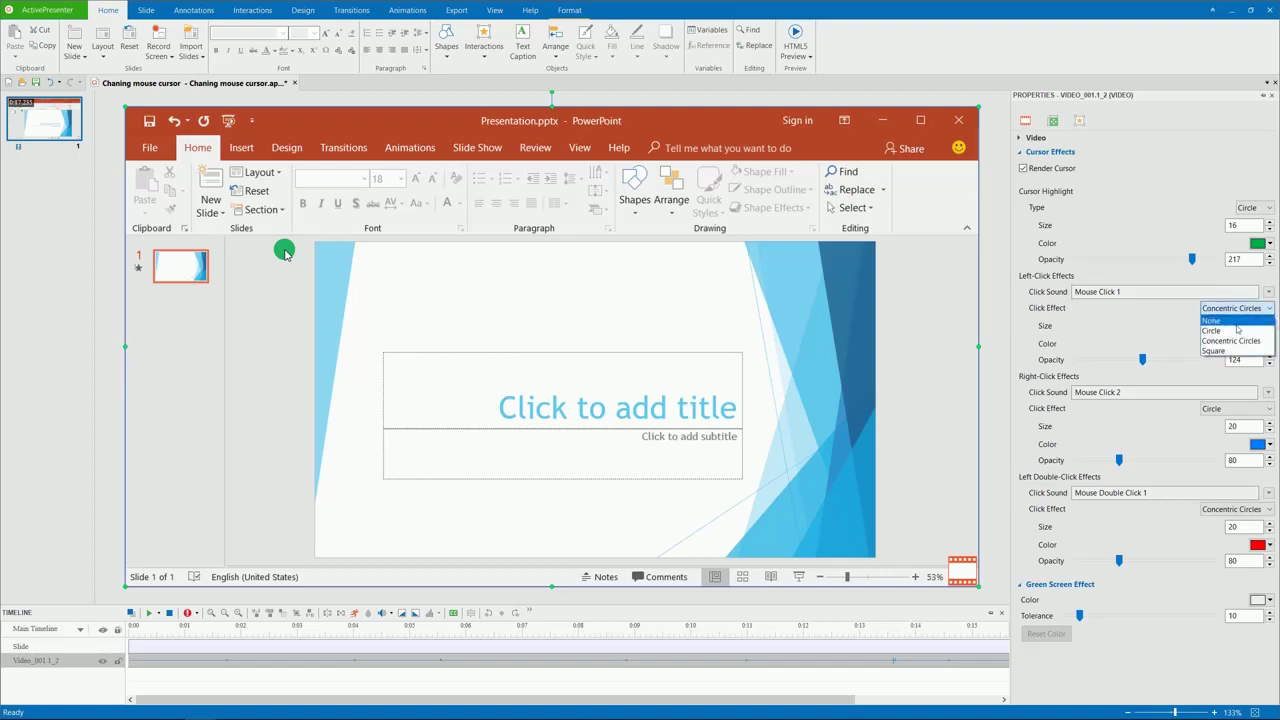
left_click(1185, 325)
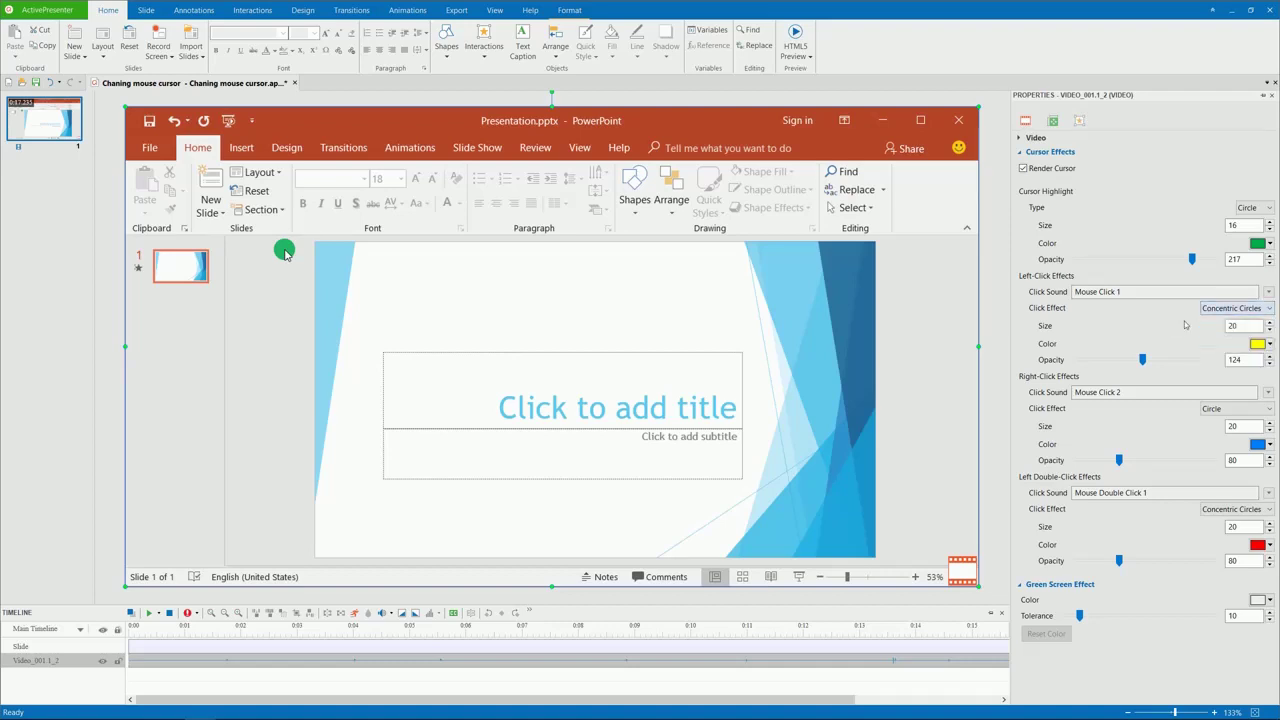
left_click(150, 615)
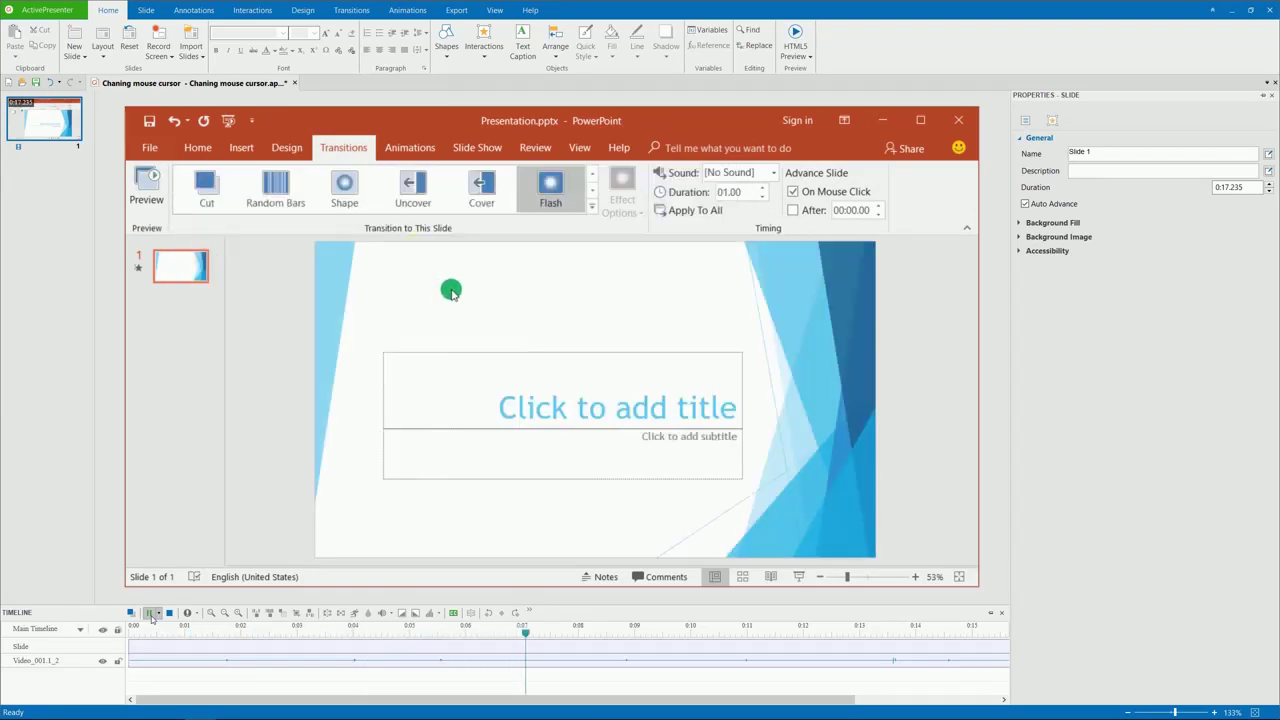
- Stop the preview after watching the green cursor highlight play
left_click(152, 617)
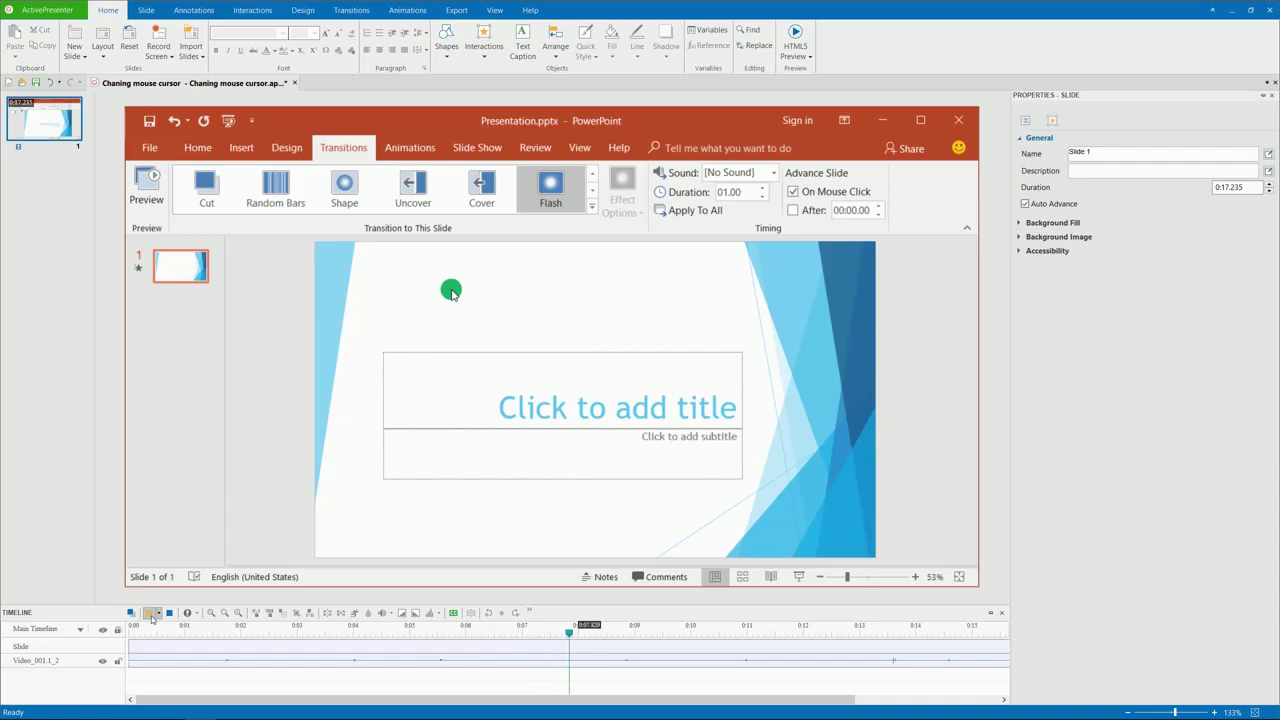